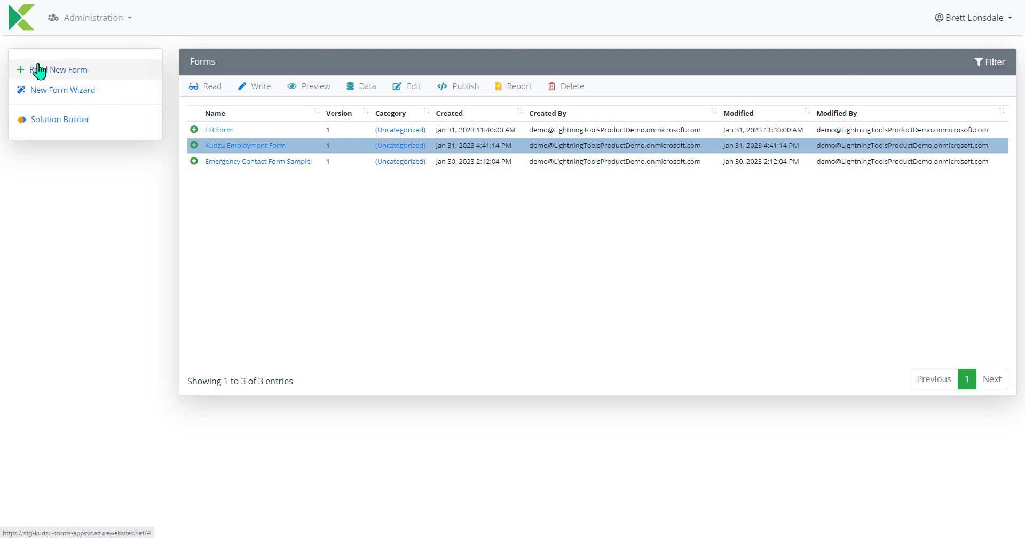
Step: Start reading a new form with the InfoPath Forms reader, using the uploaded file EmploymentApplication.xsn as the source
click(63, 72)
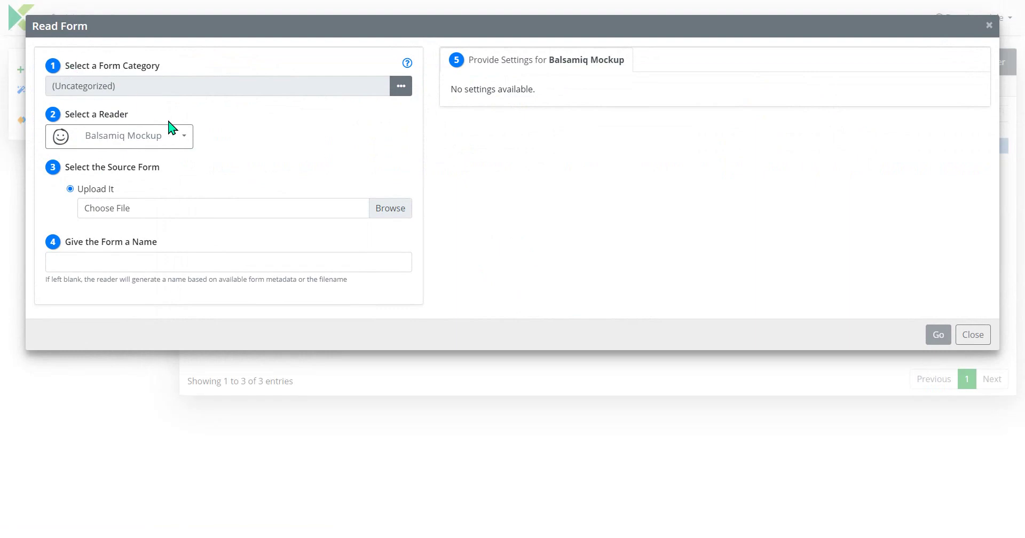
click(177, 137)
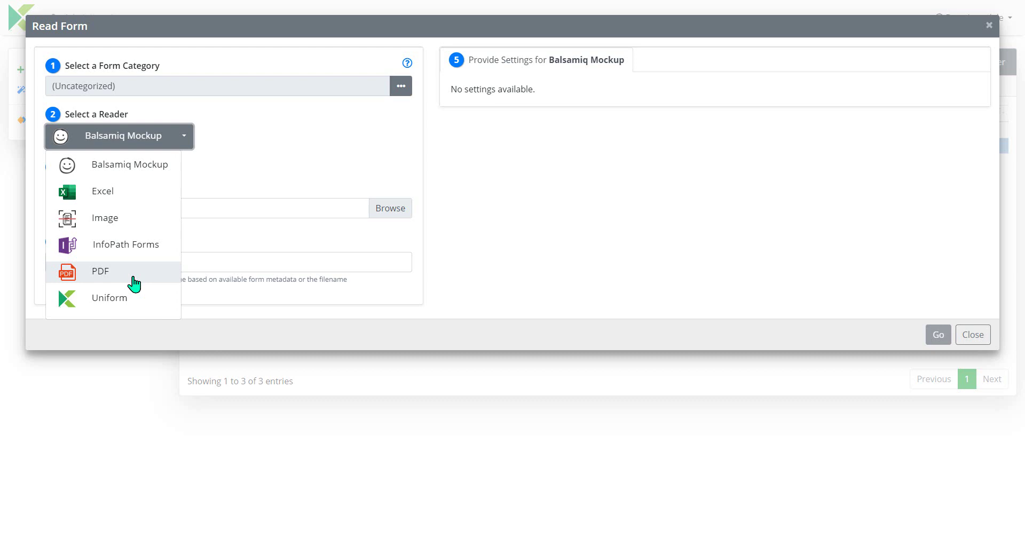
click(152, 249)
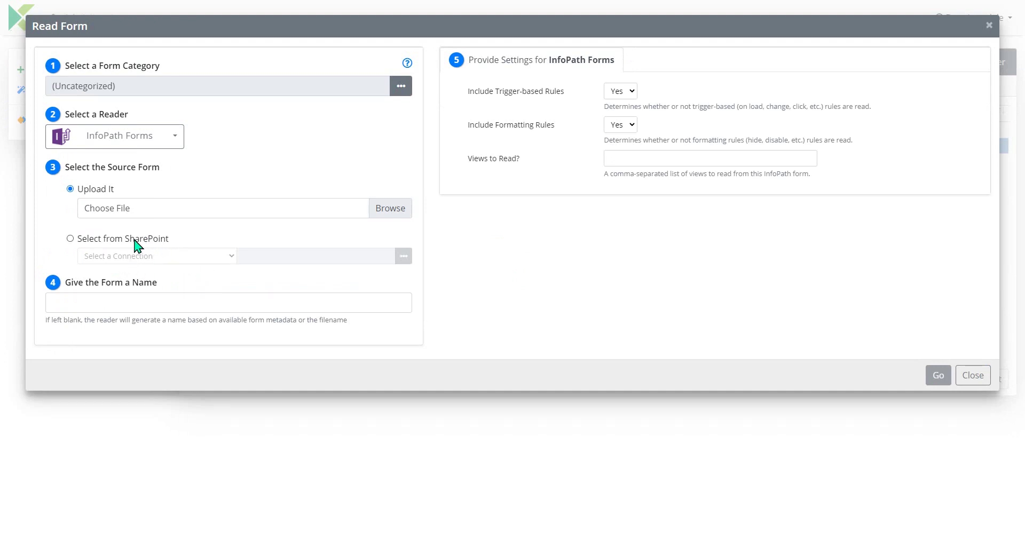
click(389, 209)
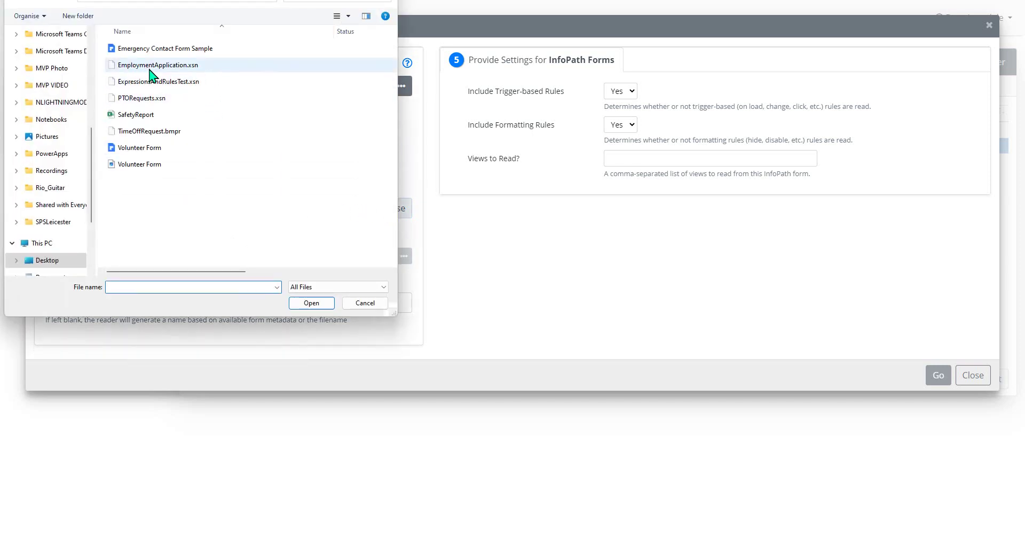
click(187, 65)
click(312, 304)
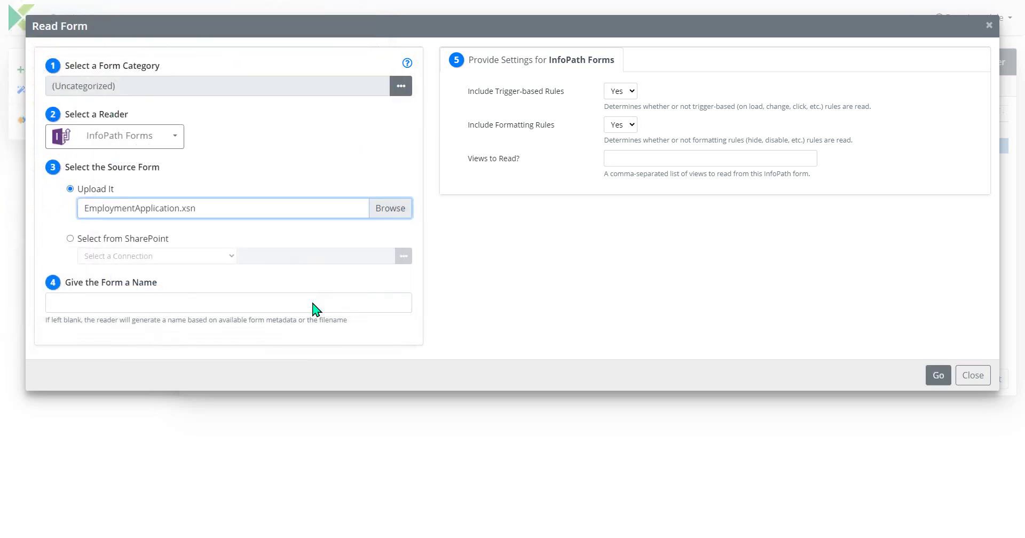
Step: Name the form Lightning Tools Employment Form and run the read operation
click(306, 303)
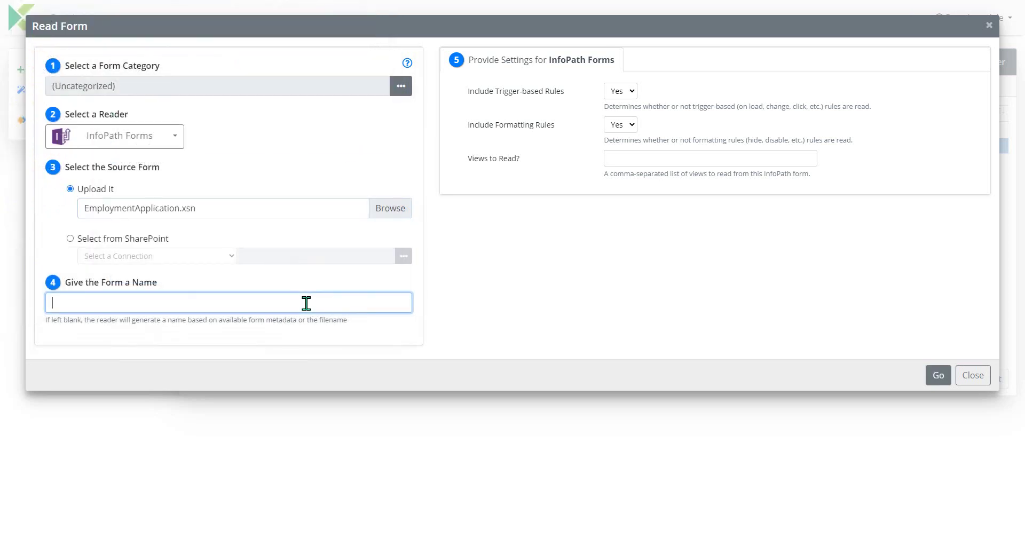
text(Lightning Tools Employment)
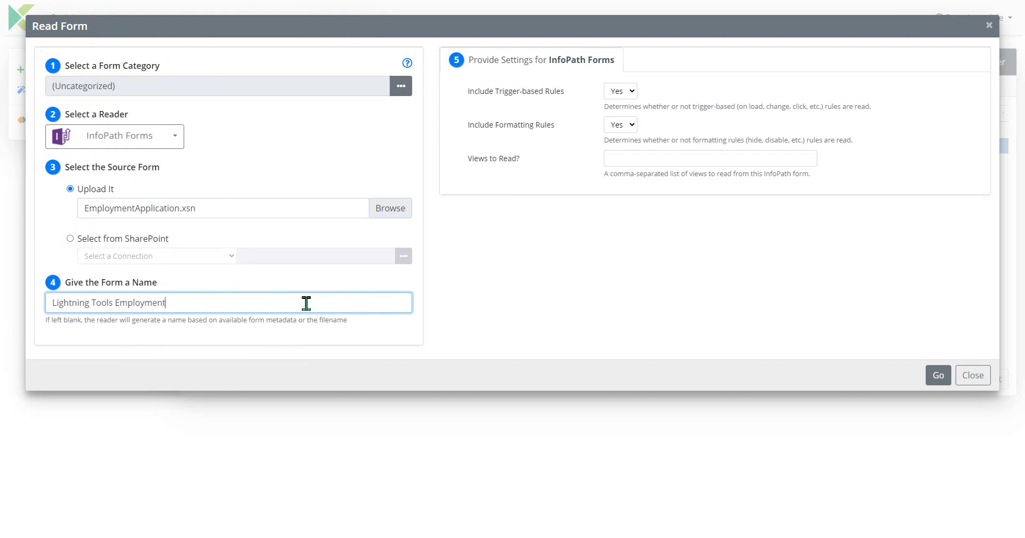
text( Form)
click(524, 329)
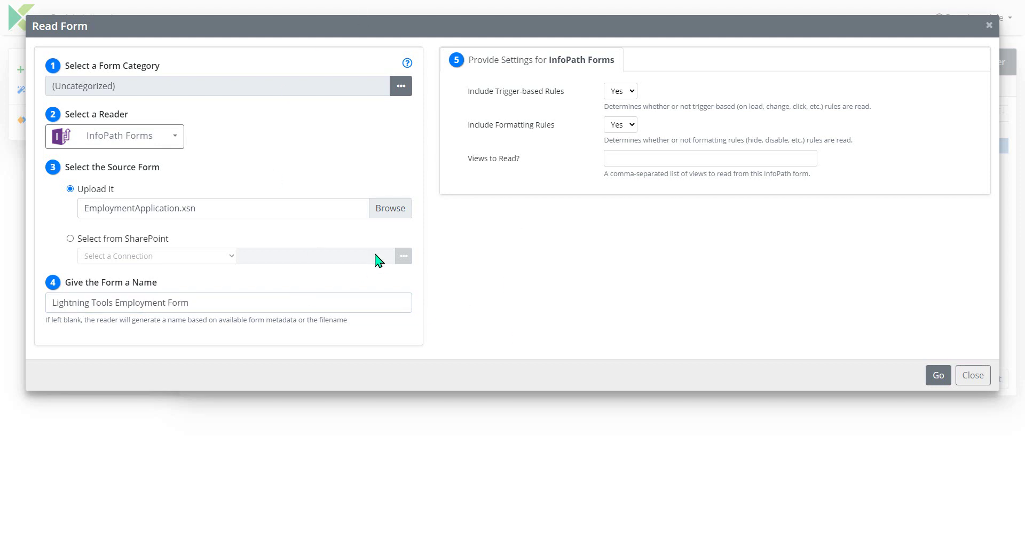
click(938, 373)
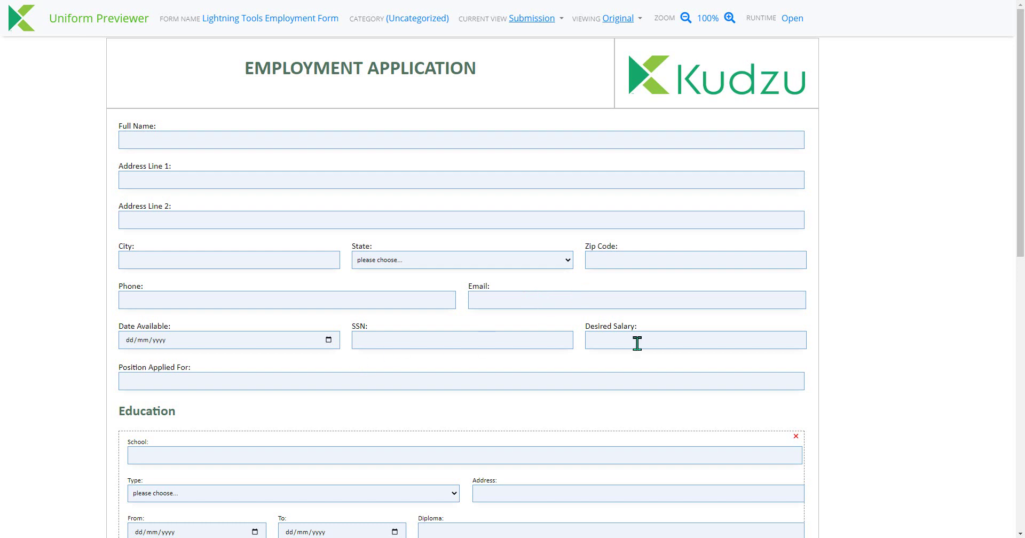
Step: Examine the employment form's preview from the applicant fields to Previous Employment, and close the preview and the read results
scroll(620, 336, down, 1)
scroll(620, 336, down, 3)
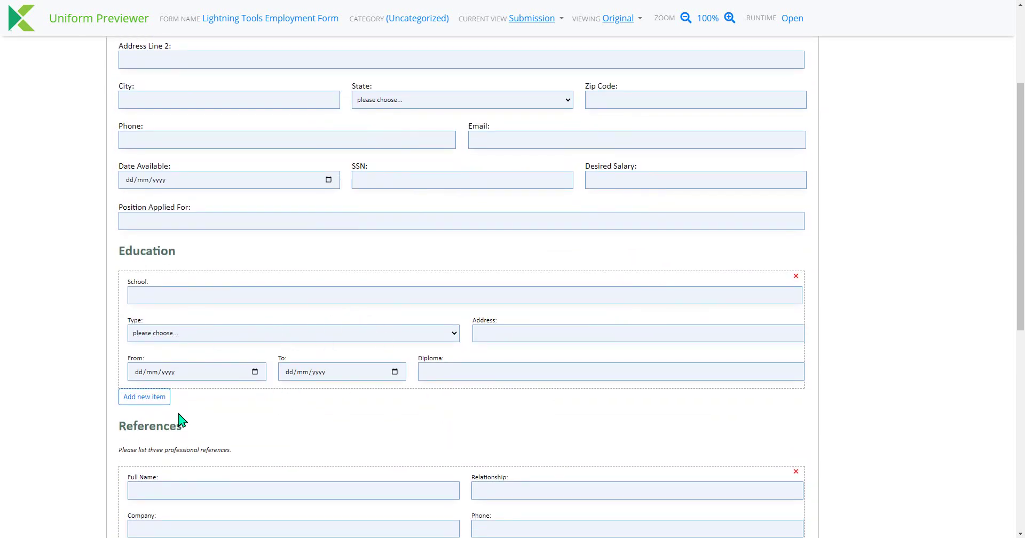
scroll(285, 405, down, 3)
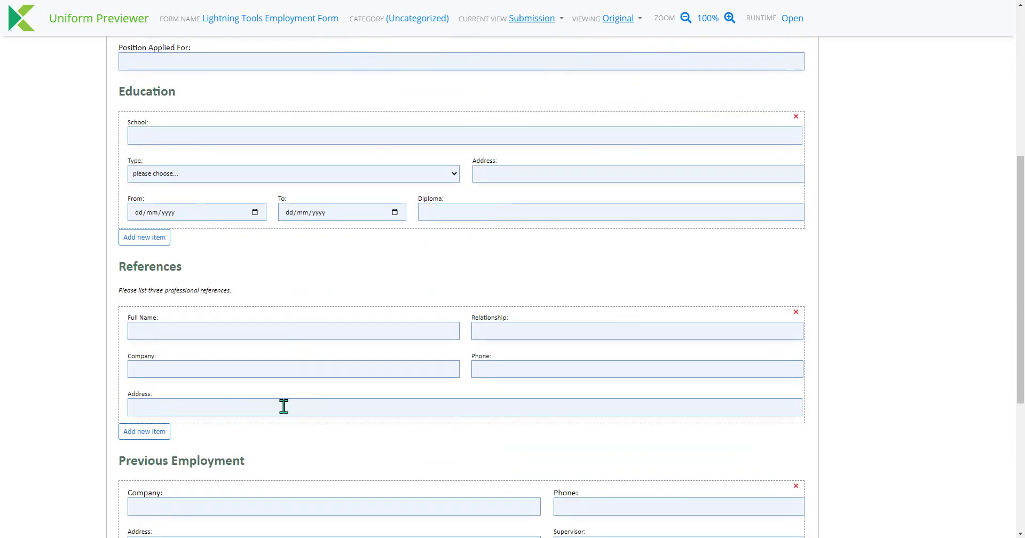
scroll(328, 419, down, 3)
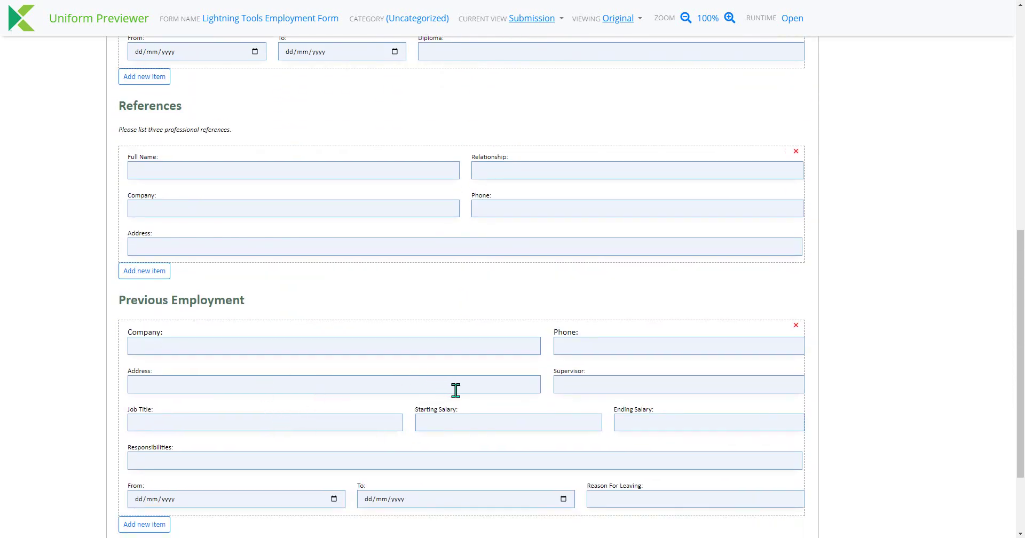
scroll(467, 390, up, 9)
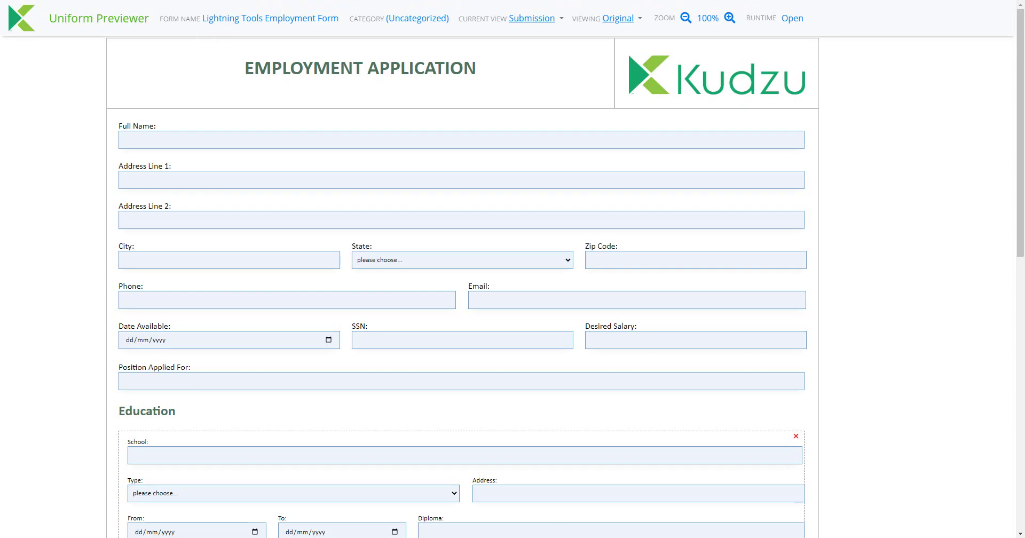
key(ctrl+w)
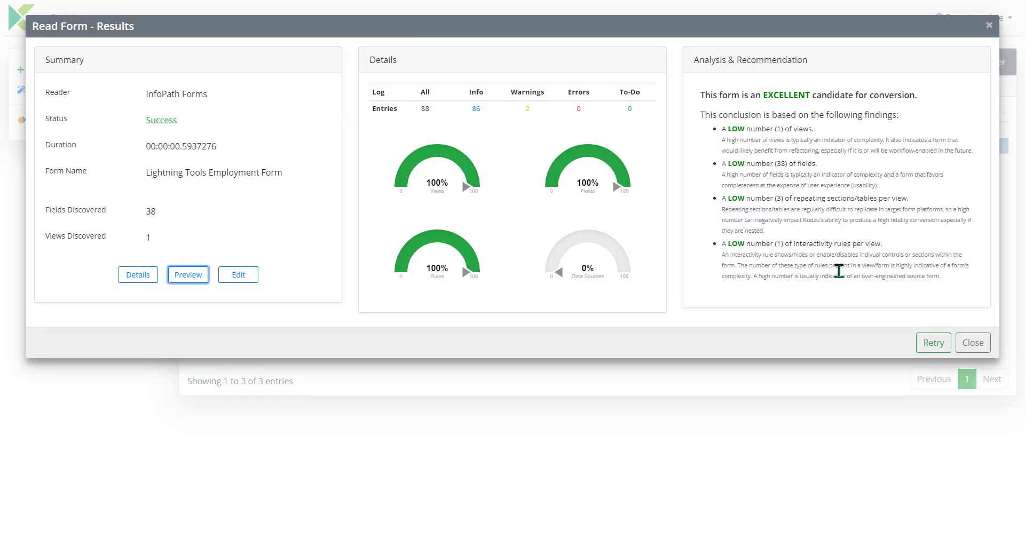
click(973, 343)
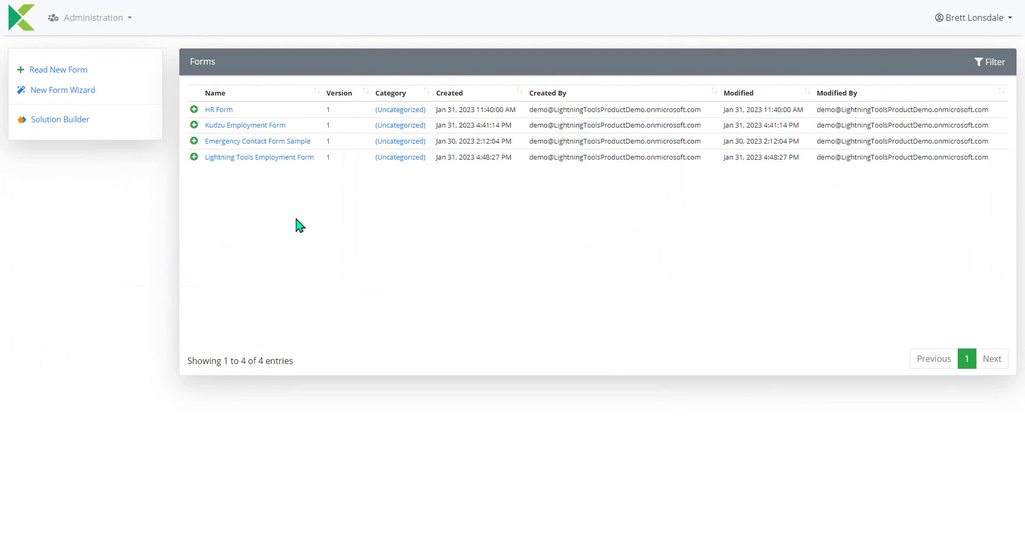
Step: Open the details of Lightning Tools Employment Form and start writing it with the Lightning Forms writer
click(290, 158)
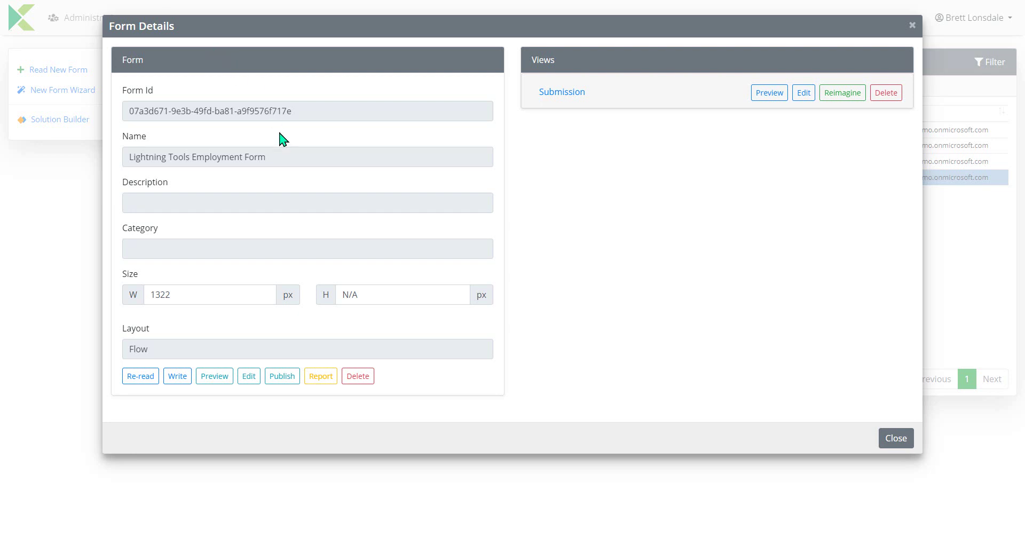
click(183, 376)
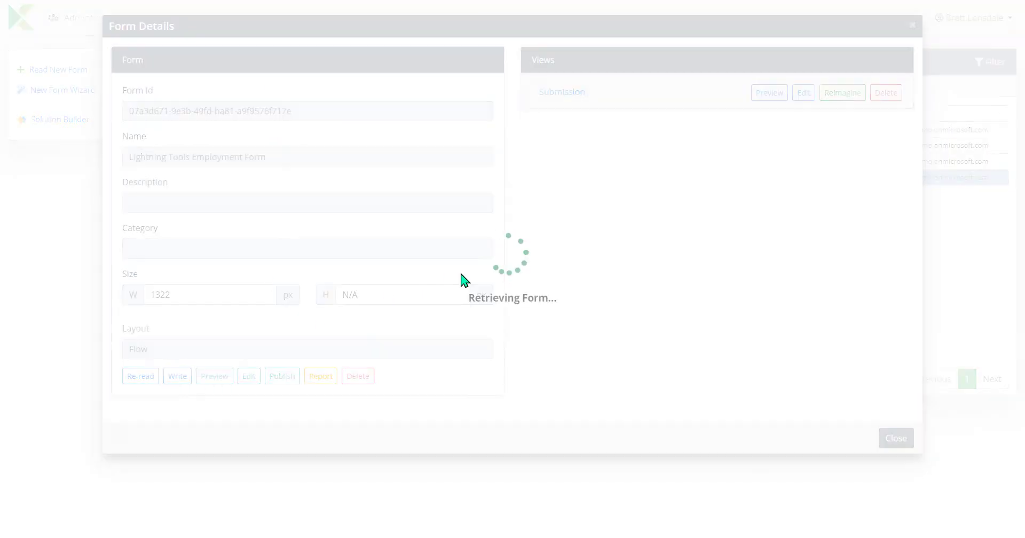
click(98, 90)
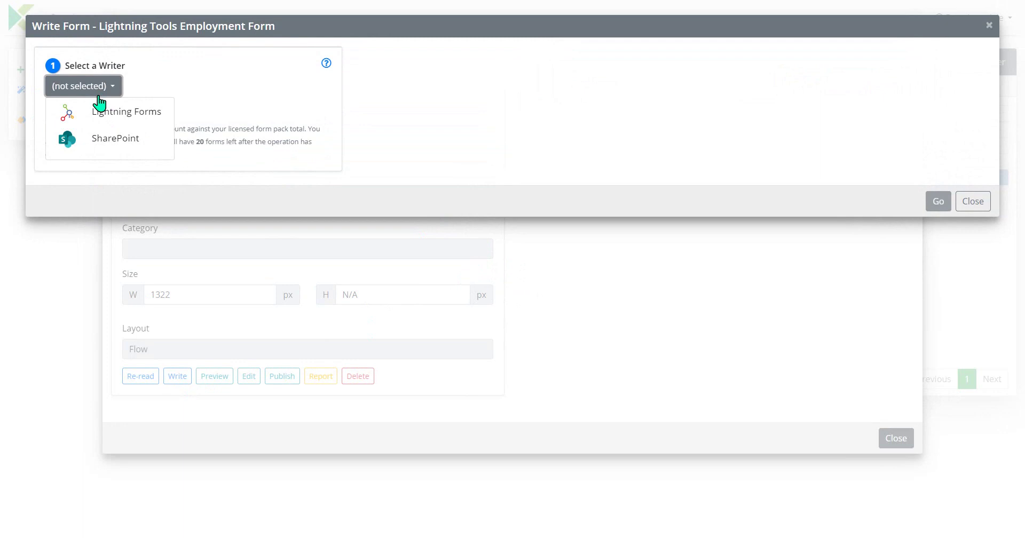
click(101, 118)
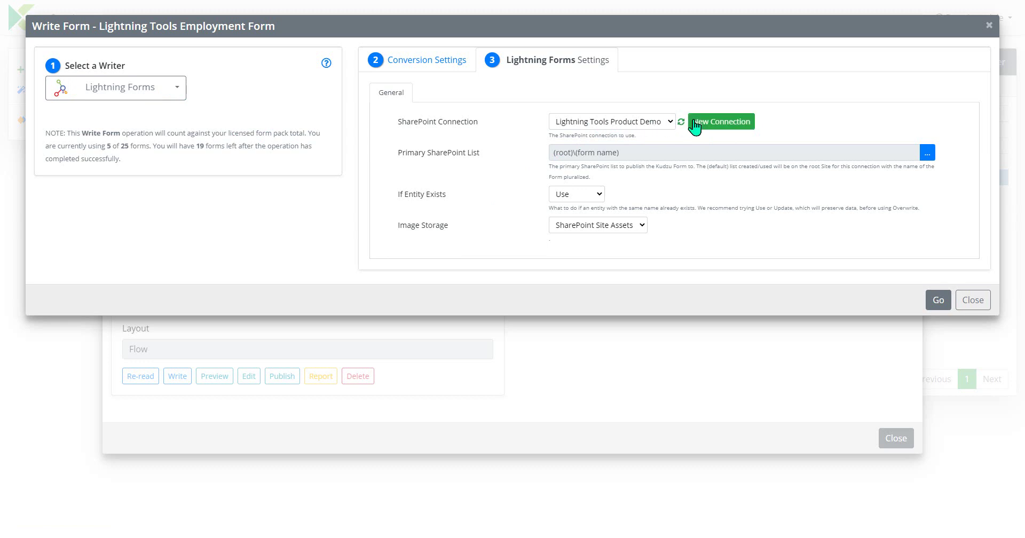
click(700, 124)
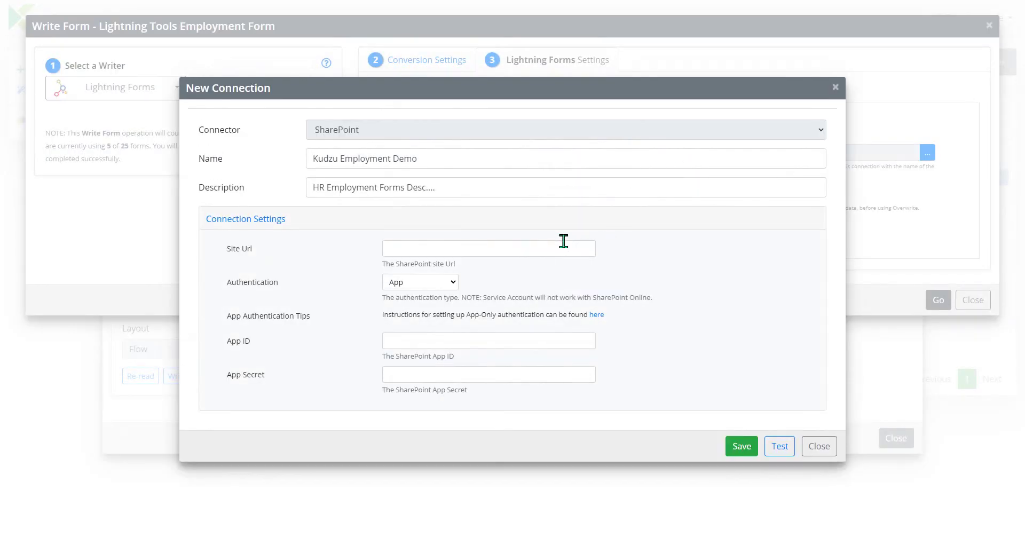
triple_click(402, 155)
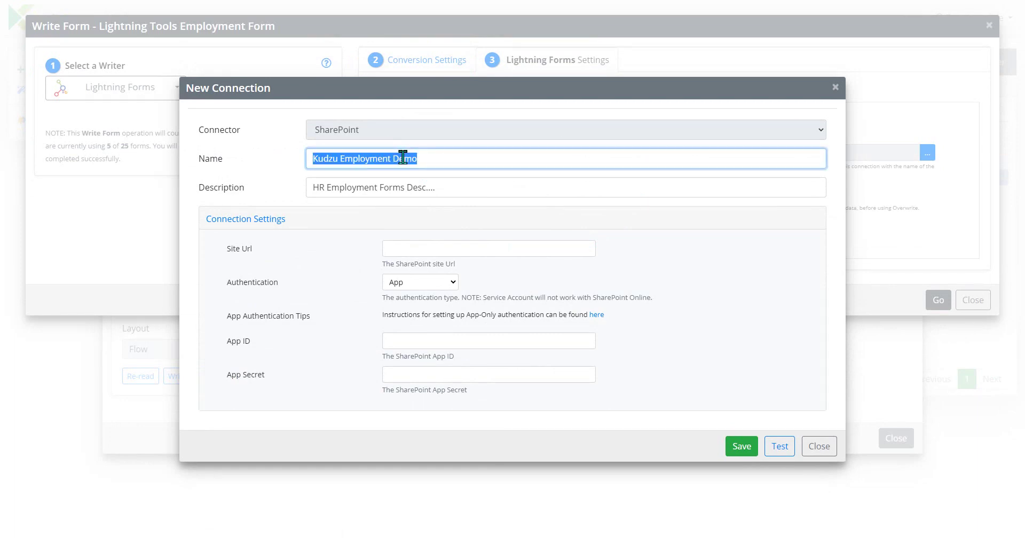
text(Lig)
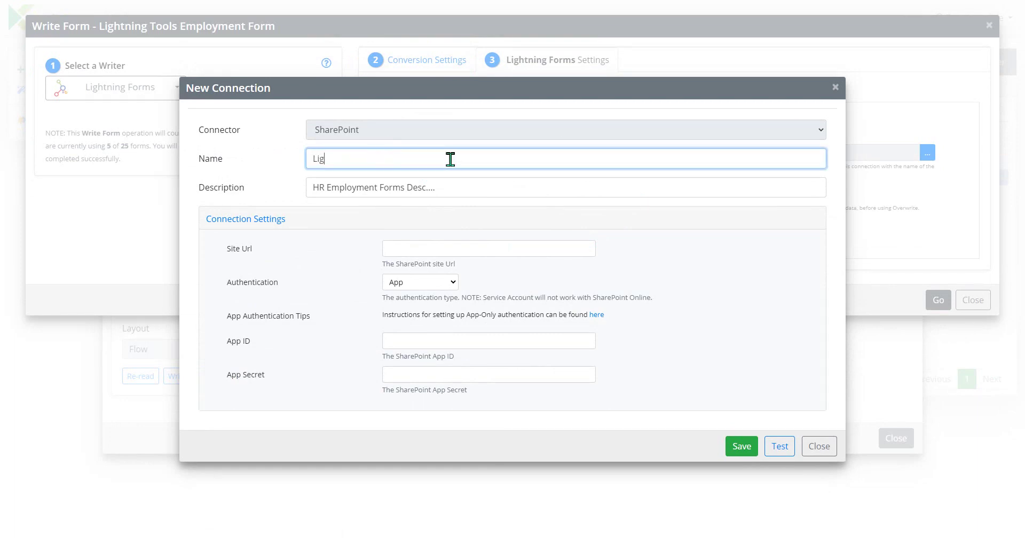
text(htning Tools Demo)
click(467, 187)
click(398, 249)
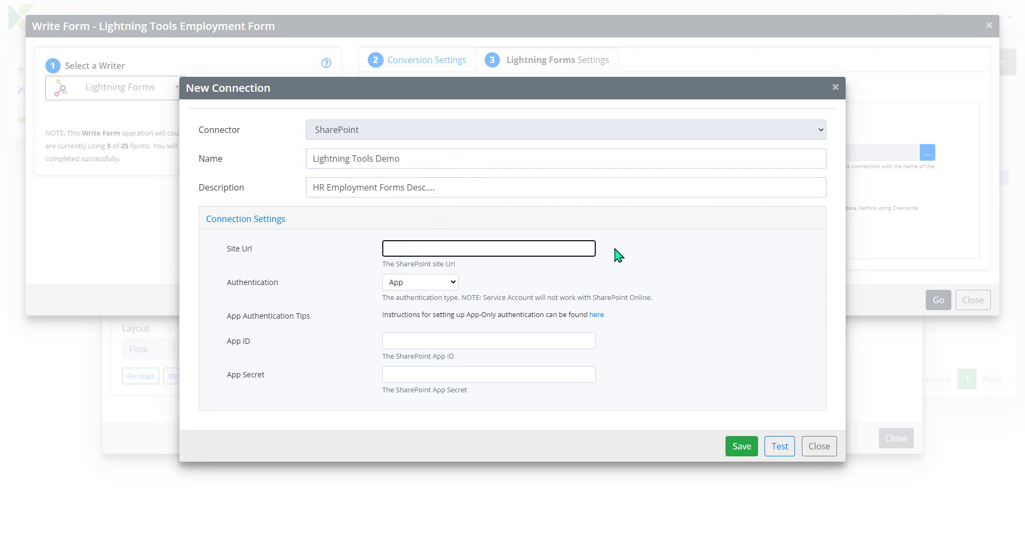
key(ctrl+v)
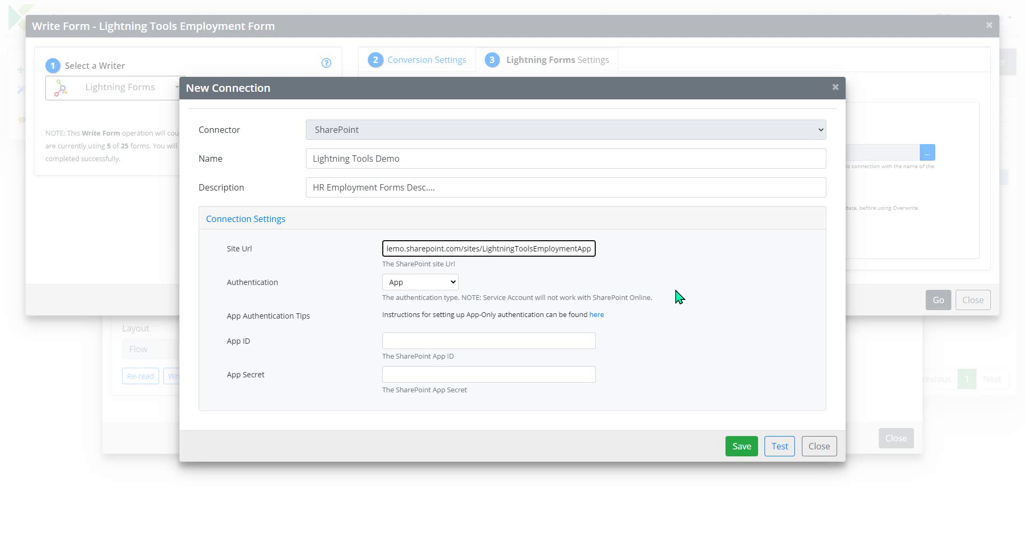
Step: Set the connection's authentication to Integrated, and test and save the connection
click(421, 282)
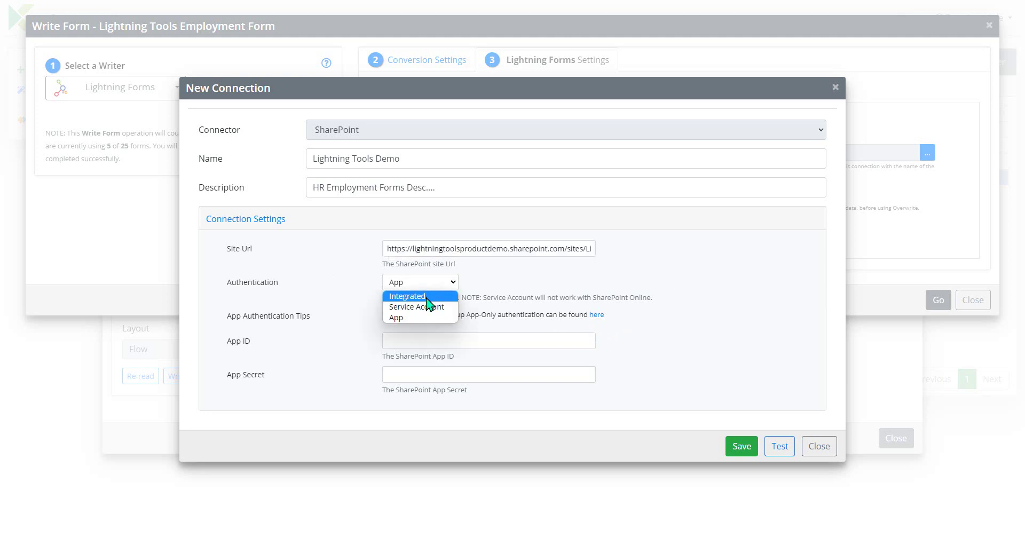
click(426, 295)
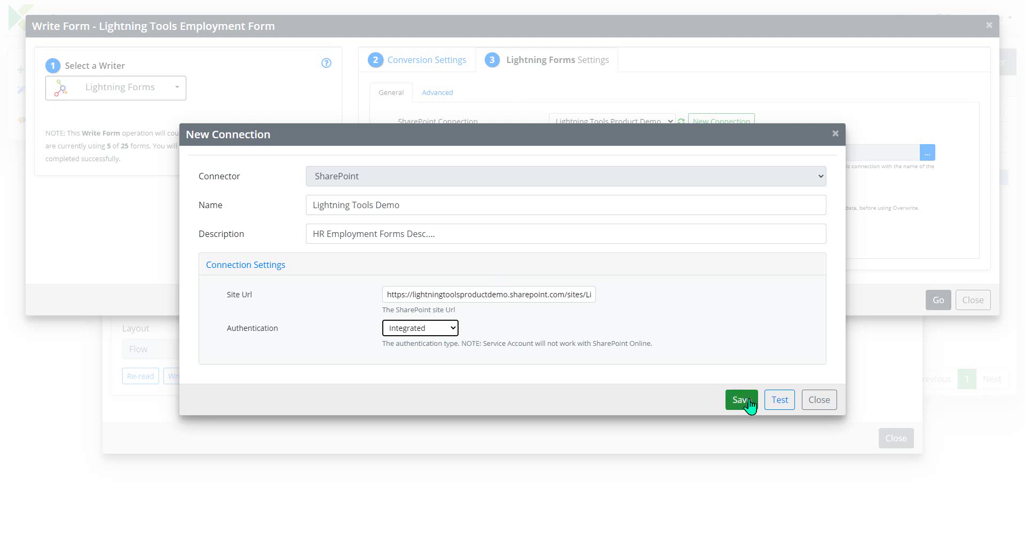
click(778, 401)
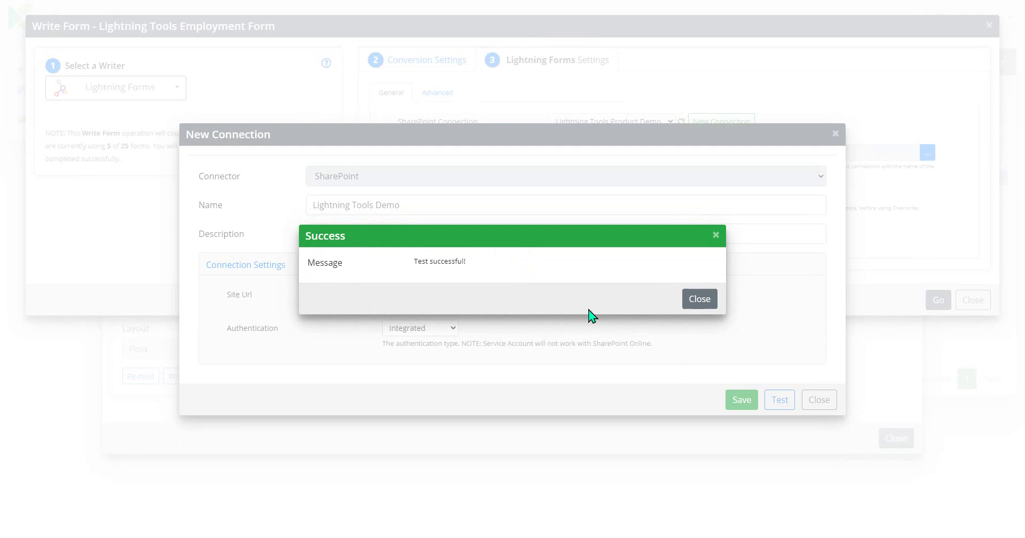
click(699, 299)
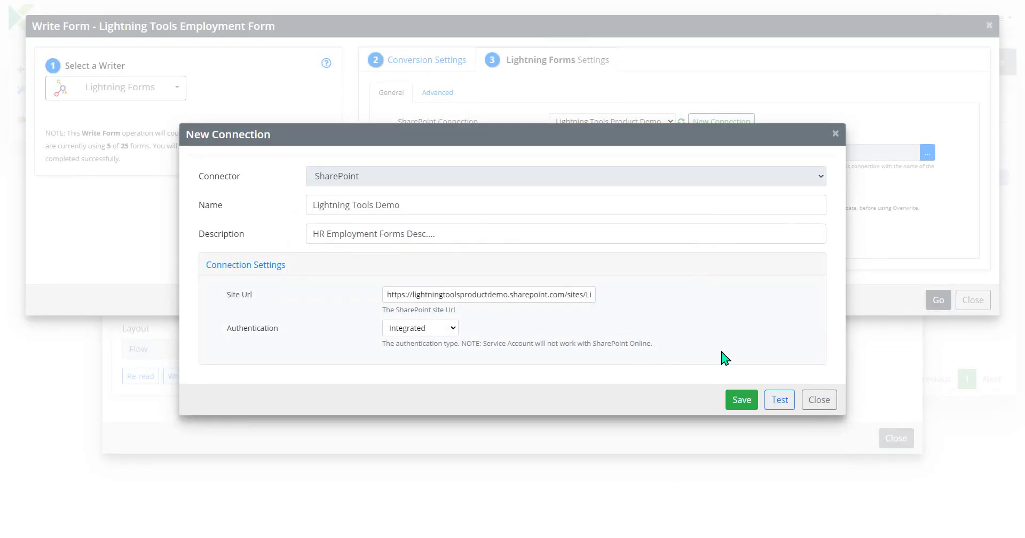
click(743, 402)
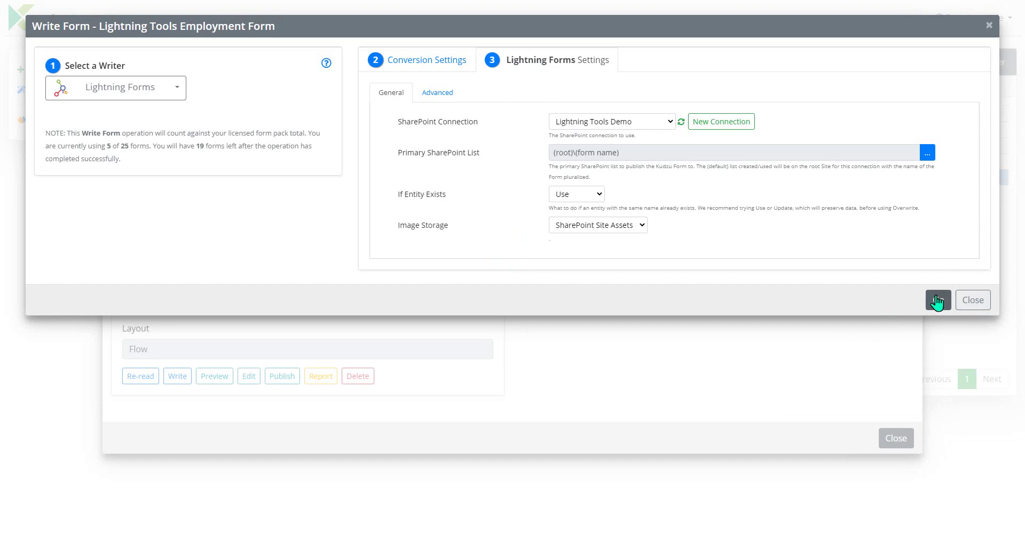
Step: Write the form to SharePoint through the Lightning Tools Demo connection and close the write results
click(938, 302)
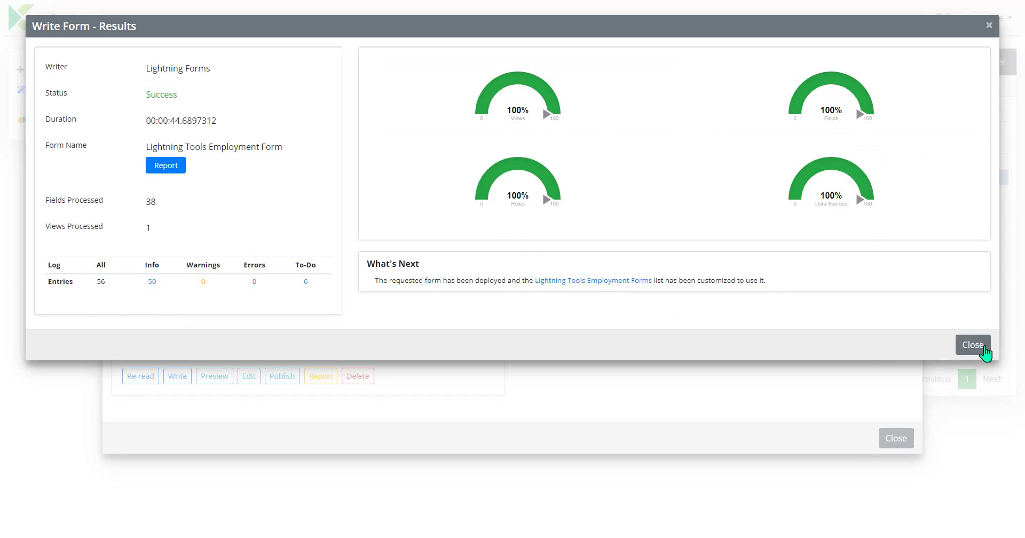
click(983, 347)
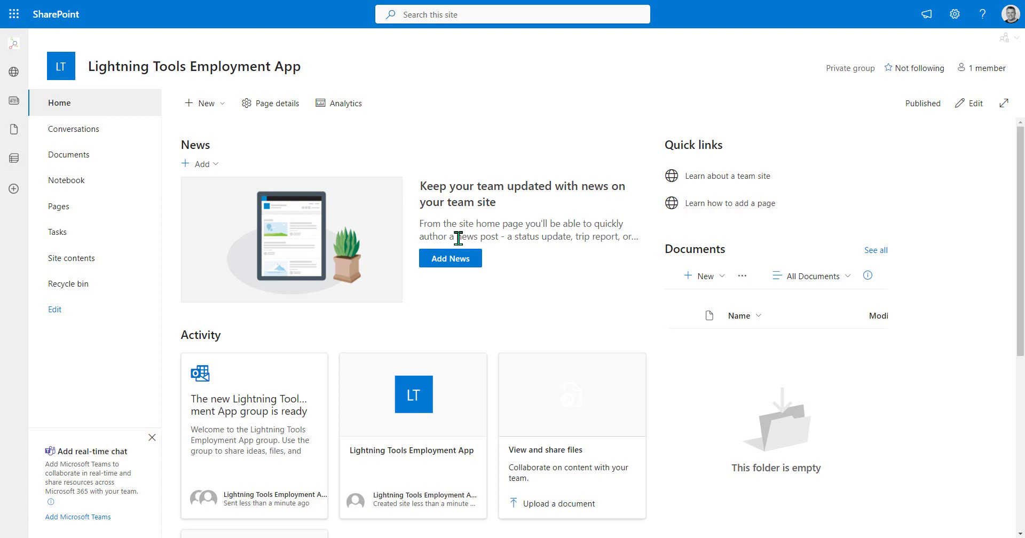
Step: In the SharePoint site's contents, open the Lightning Tools Employment Forms list and customize its NewForm.aspx with Lightning Forms
click(110, 264)
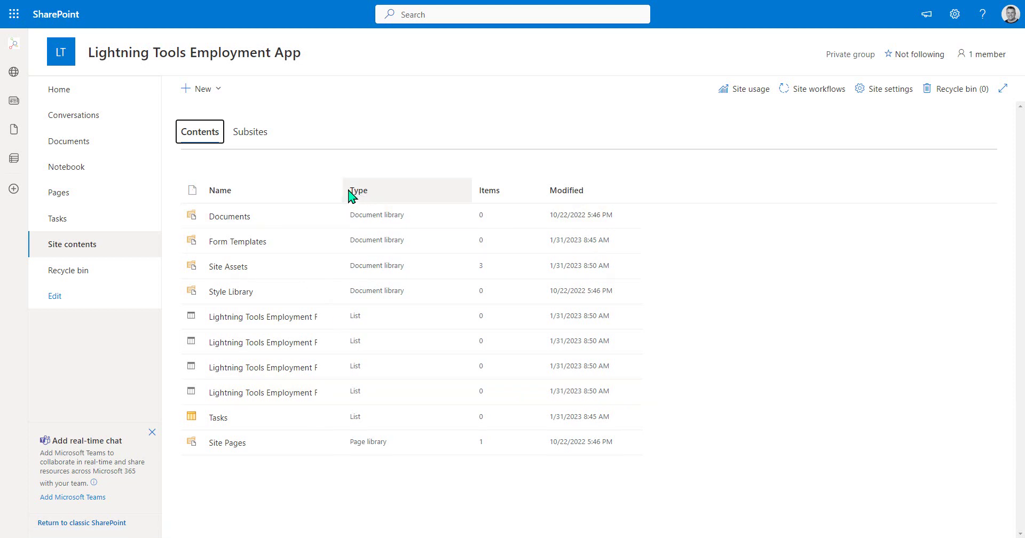
click(243, 319)
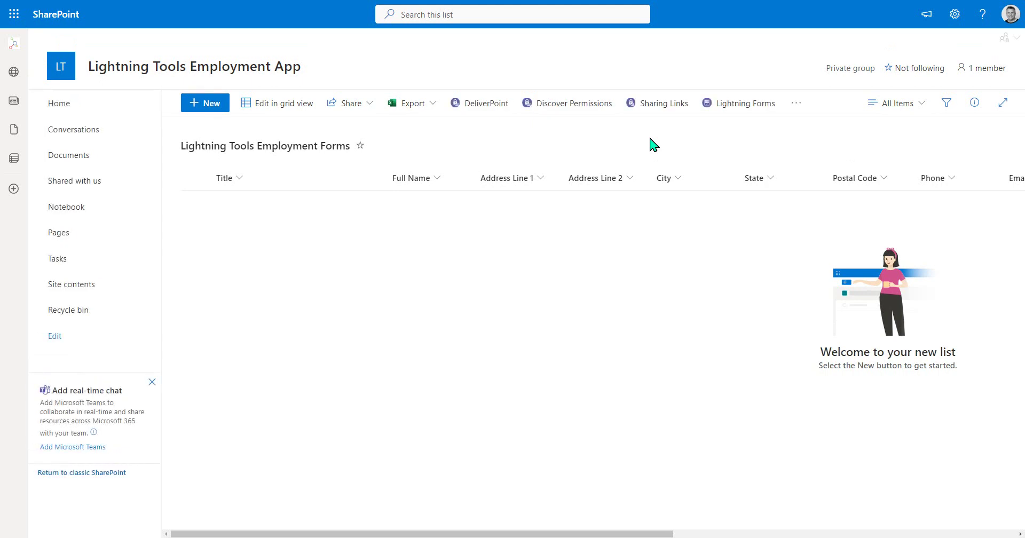
click(753, 103)
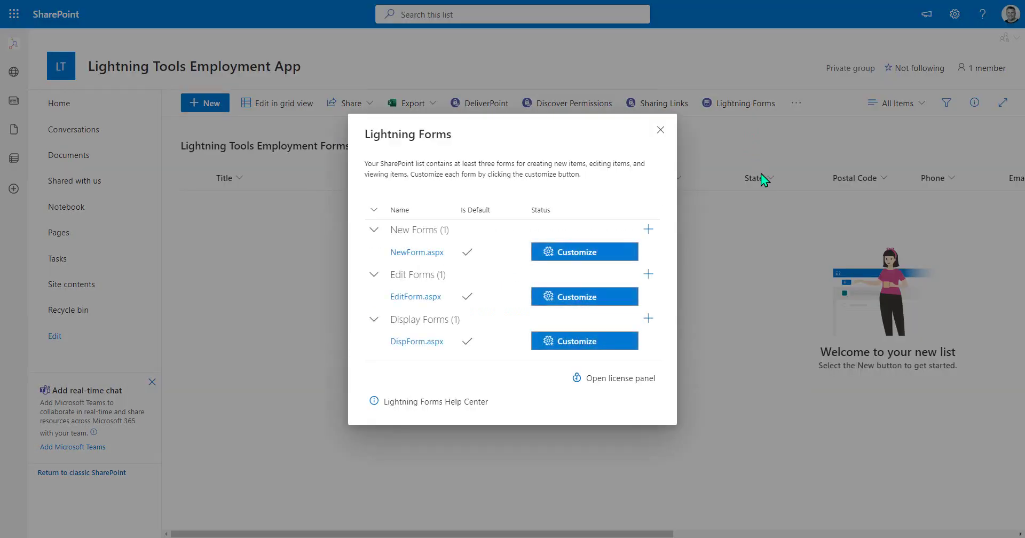
click(601, 255)
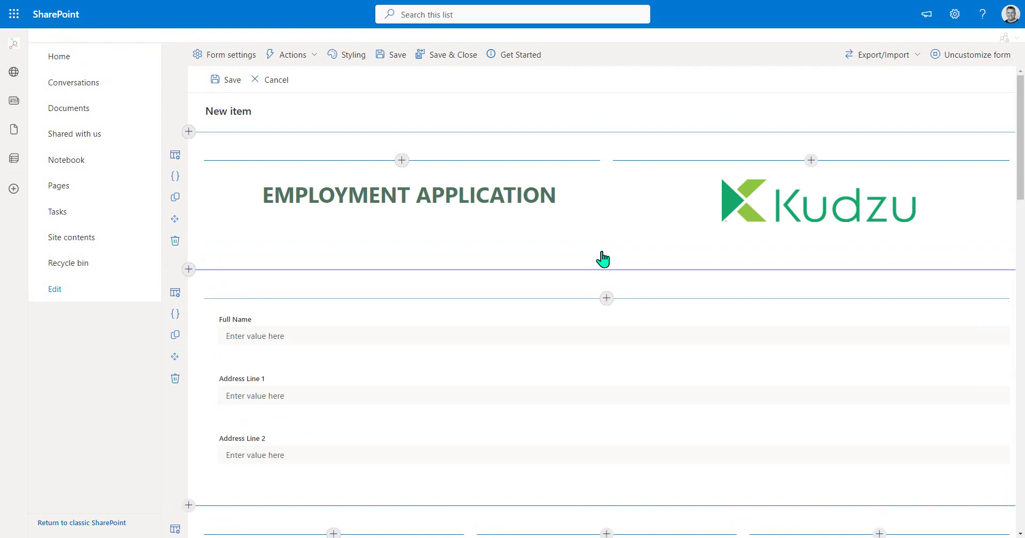
Step: Review the converted employment form's layout from the header down to the References section, and save and close the customized form
mouse_move(401, 187)
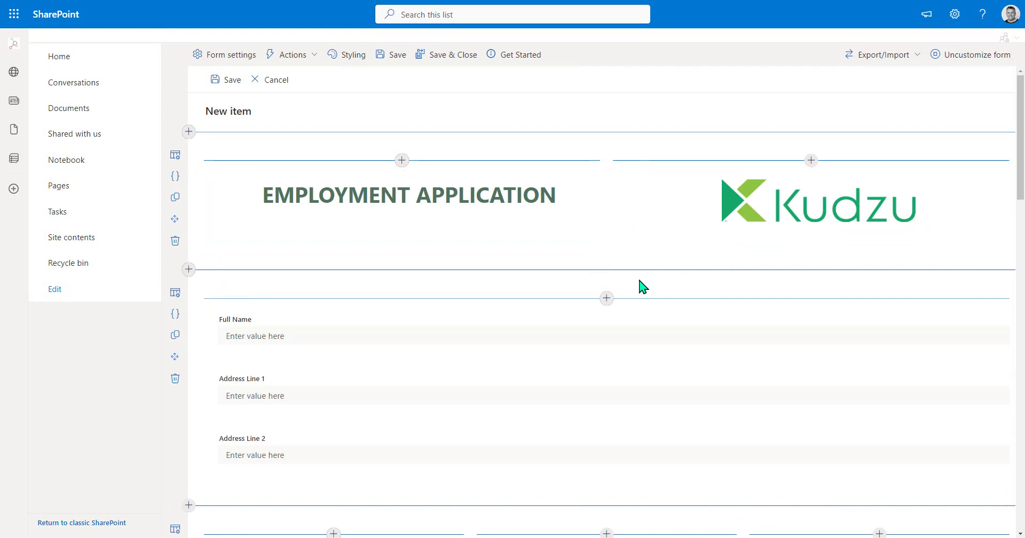
scroll(620, 277, down, 3)
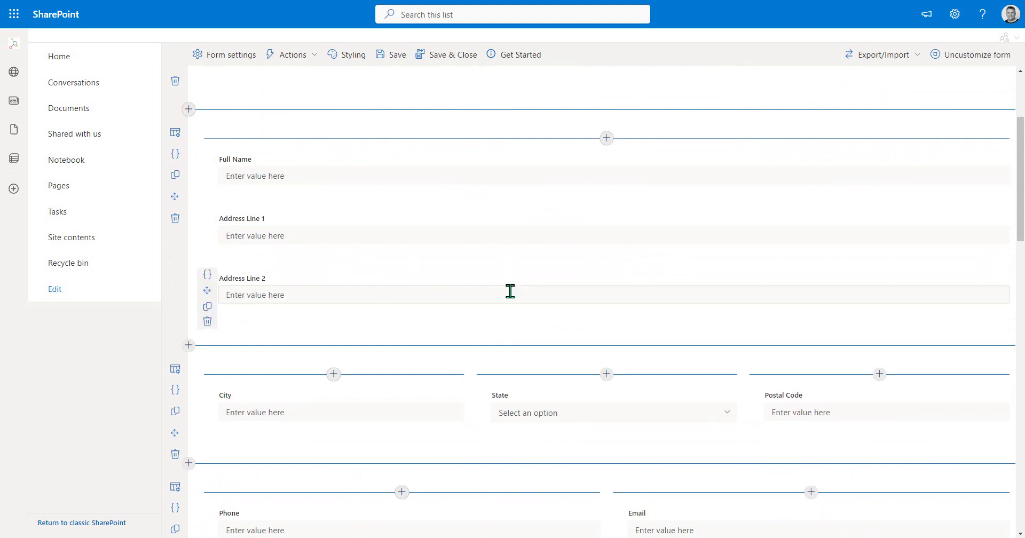
scroll(502, 293, down, 3)
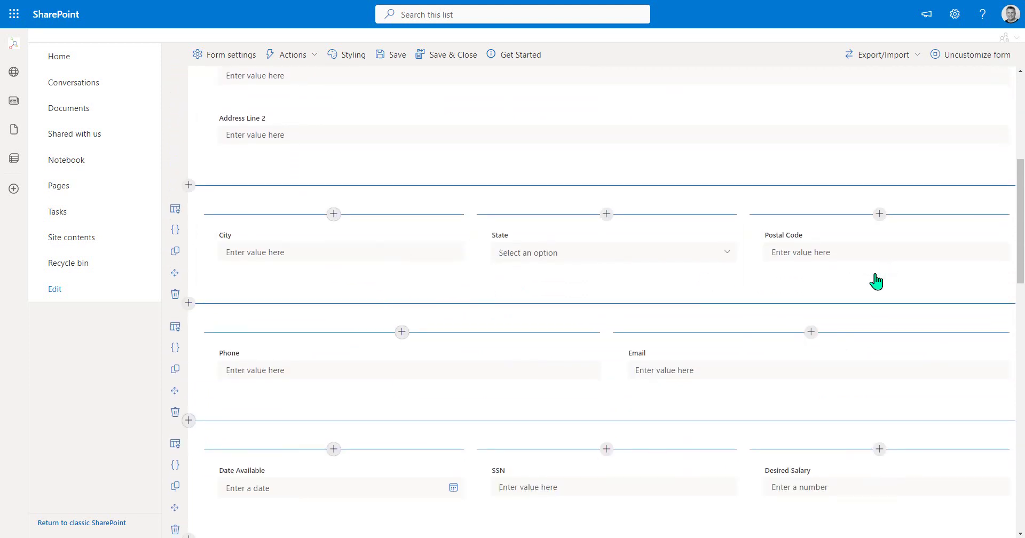
scroll(643, 298, down, 3)
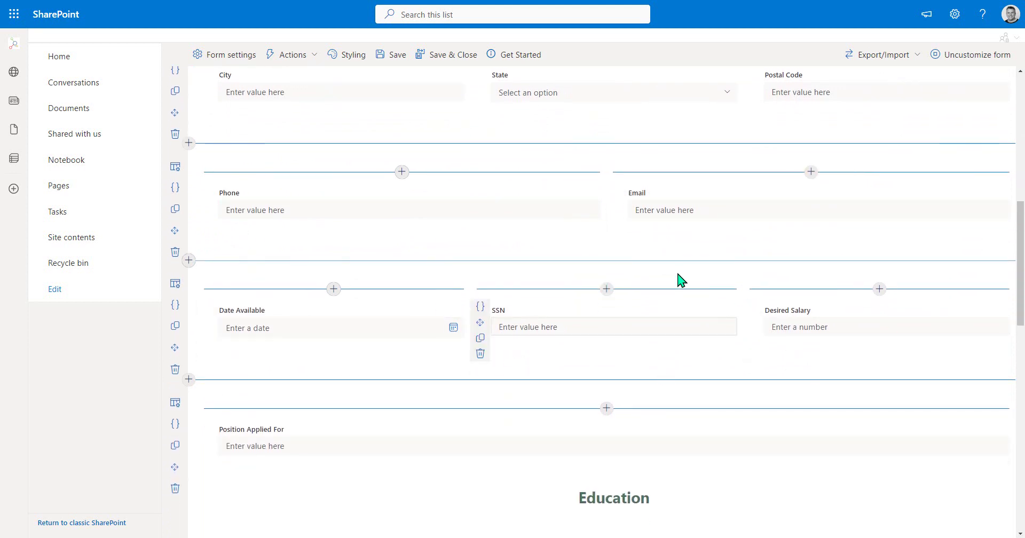
scroll(614, 283, down, 5)
scroll(617, 390, down, 6)
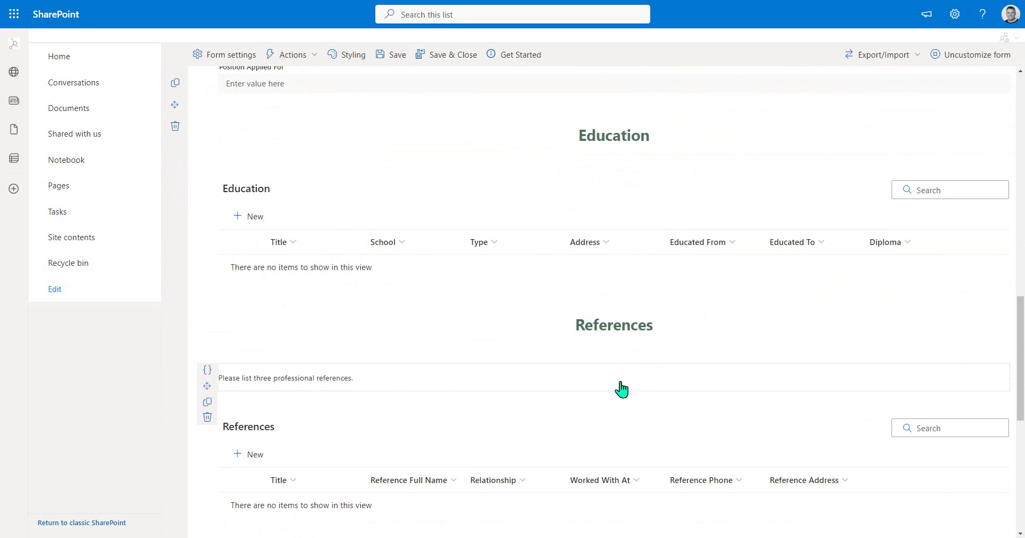
scroll(623, 442, up, 6)
scroll(623, 442, up, 15)
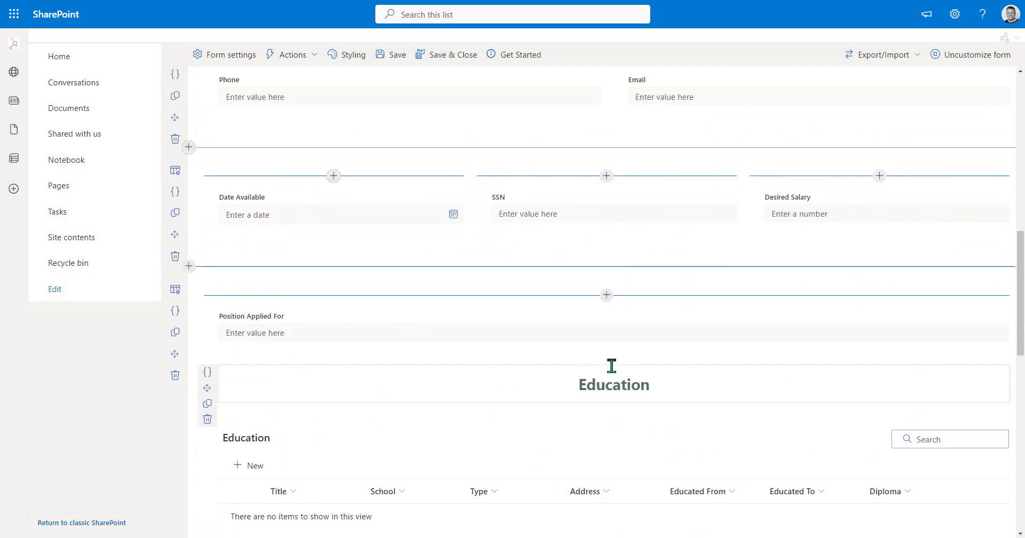
click(441, 63)
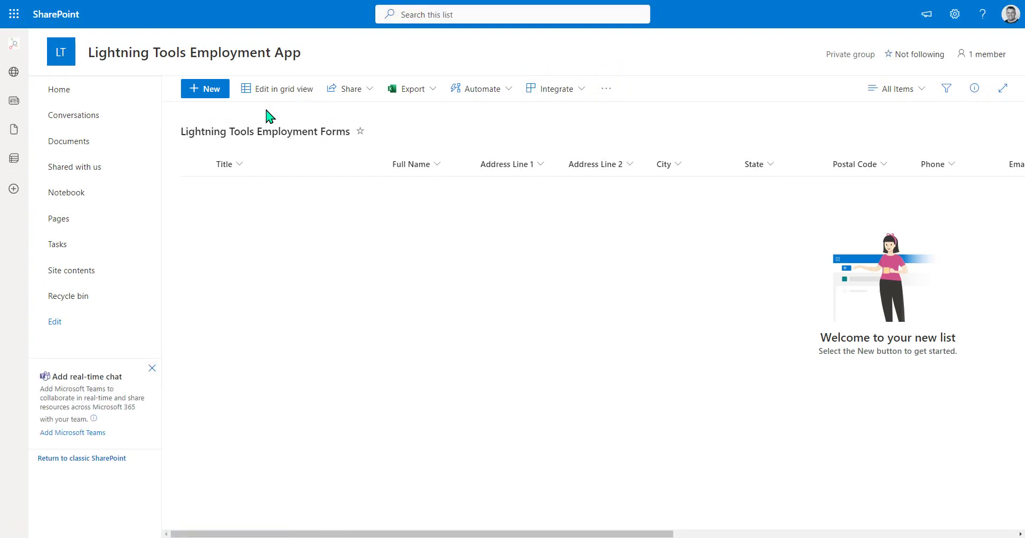
Step: Open a new item in the Lightning Tools Employment Forms list to check how the form fits its panel, and close it
click(209, 96)
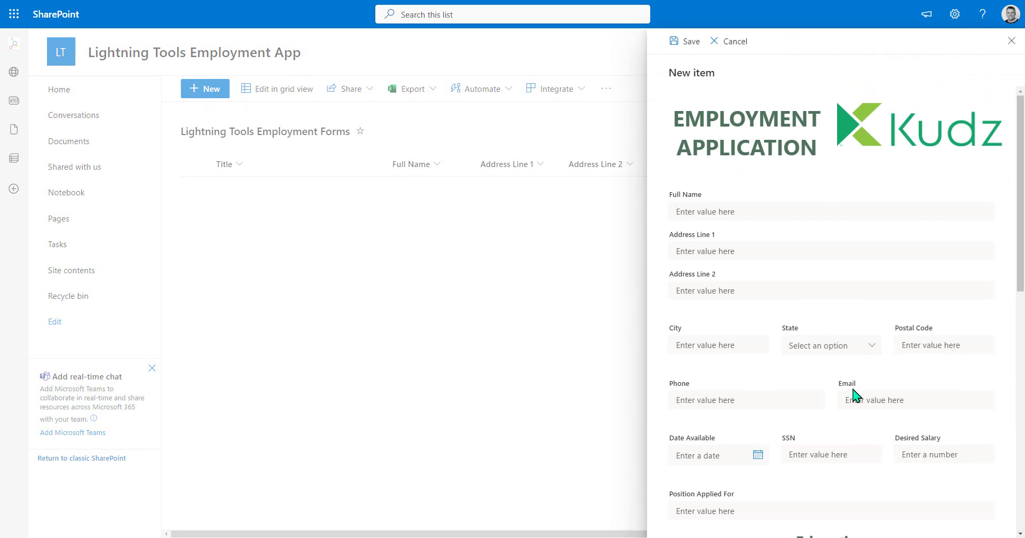
scroll(806, 201, down, 5)
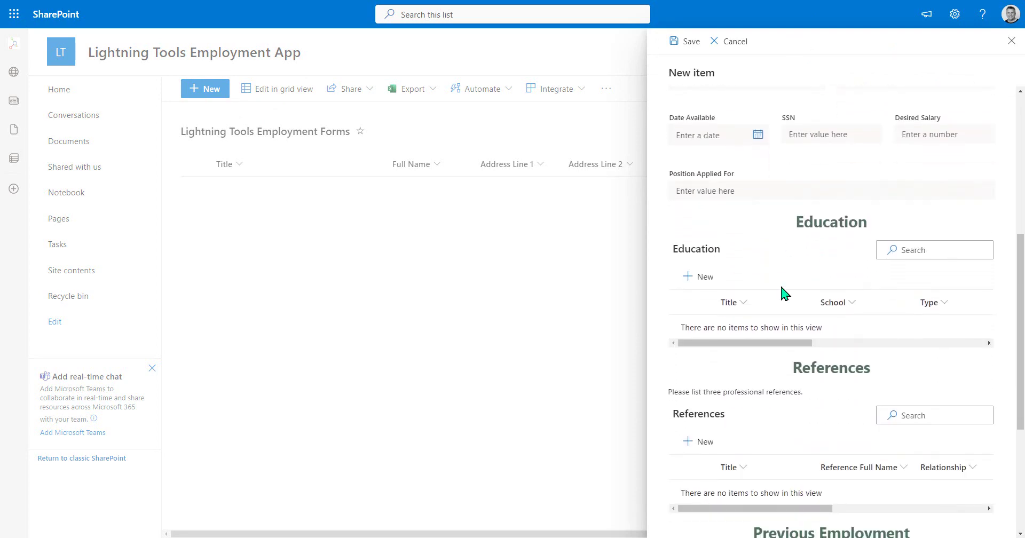
scroll(778, 379, down, 1)
scroll(778, 347, up, 6)
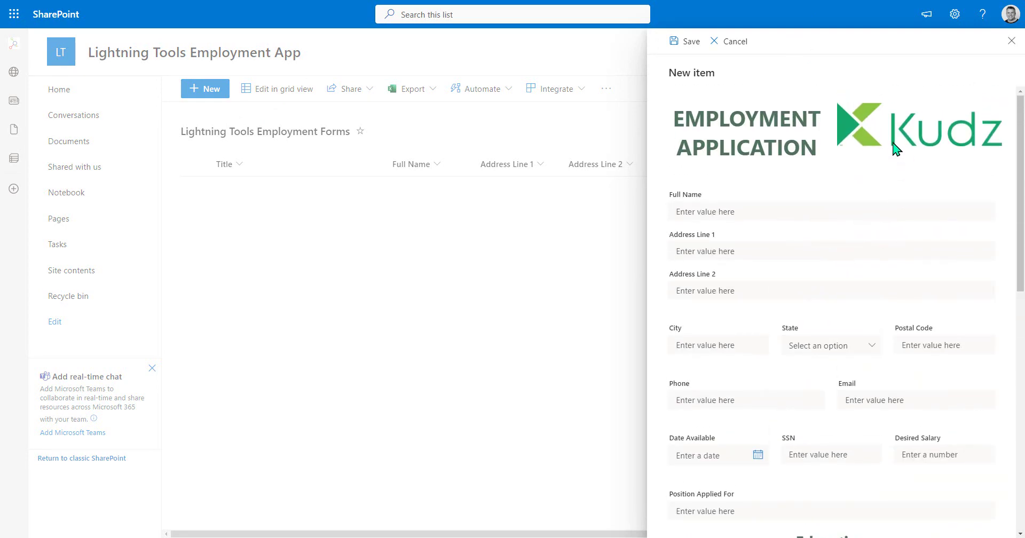
click(1012, 40)
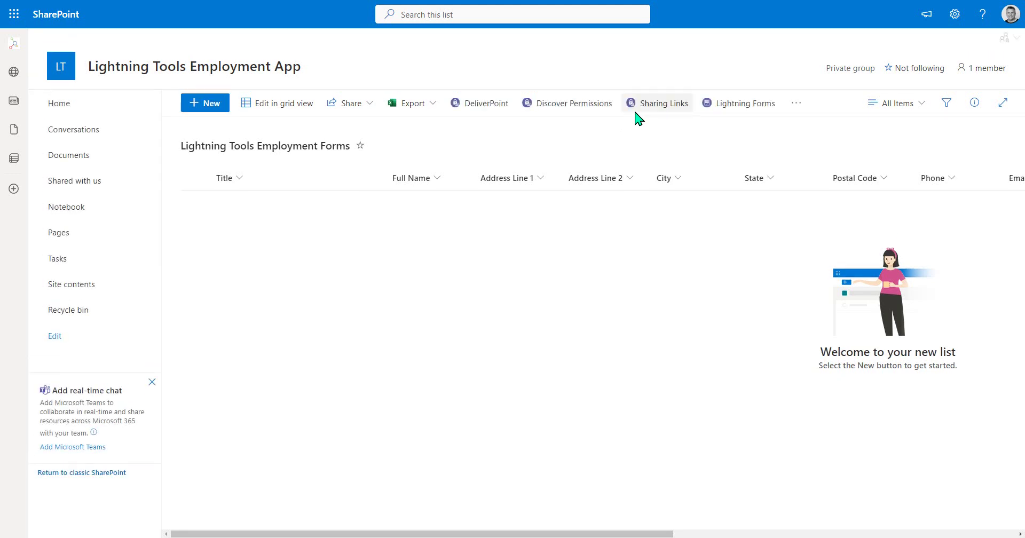
Step: Reopen the NewForm.aspx customization in Lightning Forms, set the right-side panel size to Large, and save and close the form
click(738, 105)
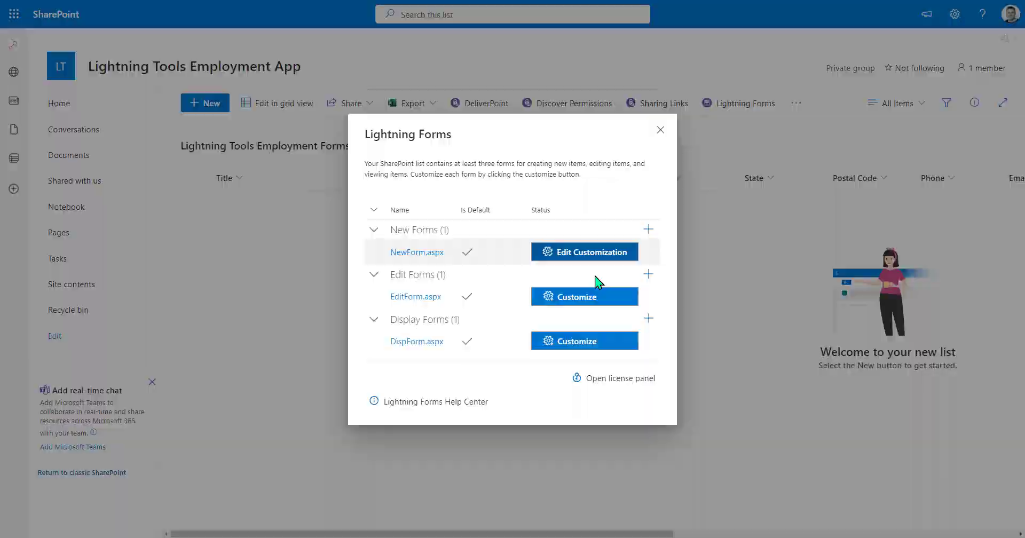
click(588, 258)
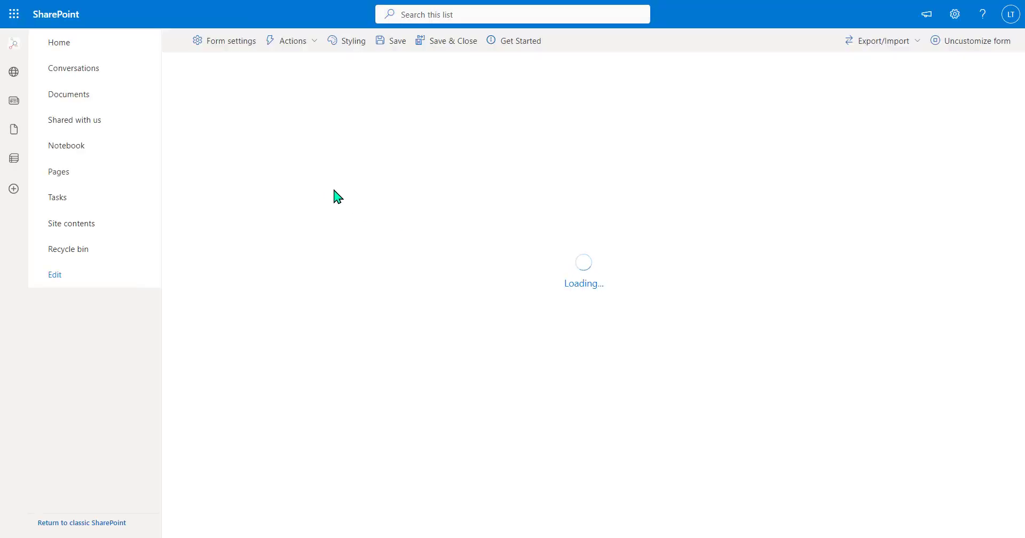
click(212, 45)
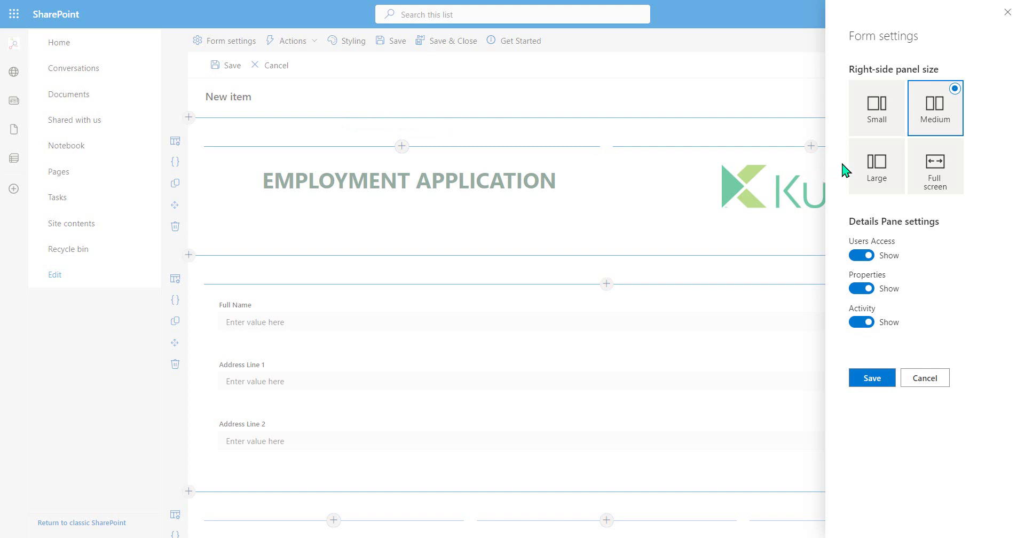
click(868, 170)
click(865, 380)
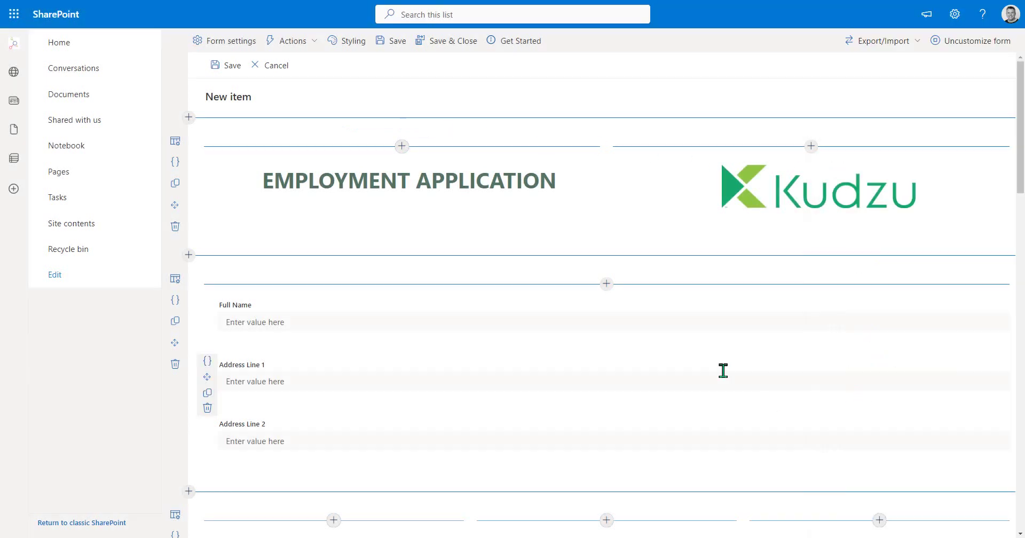
click(447, 45)
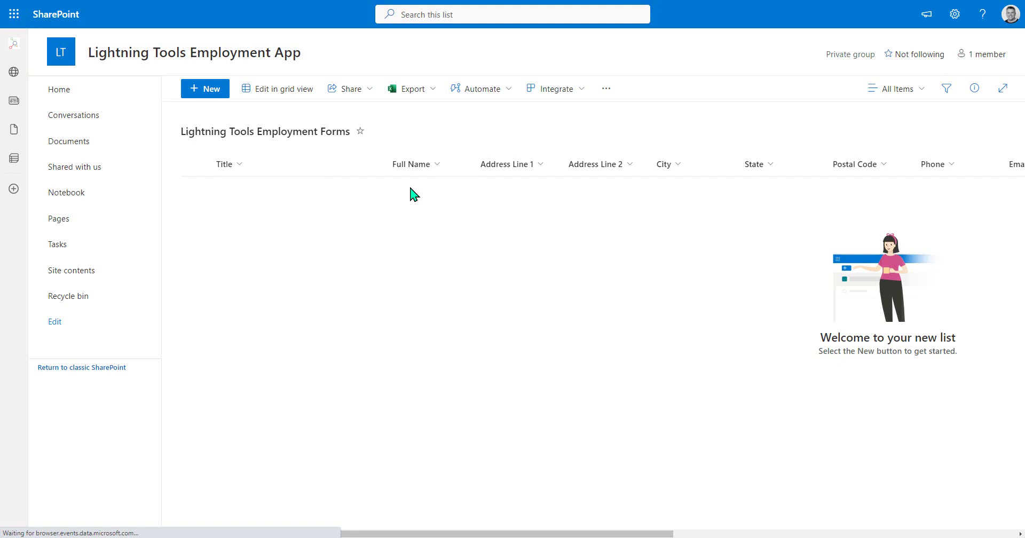
Step: Open a new item in the list and examine the form in the wider panel down to the Resume attachments section
click(210, 91)
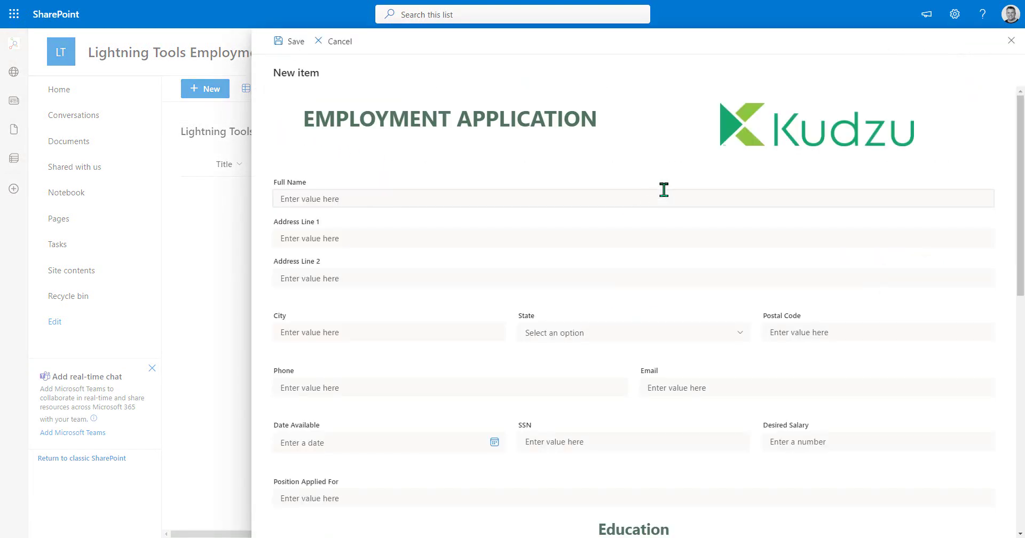
scroll(460, 207, down, 5)
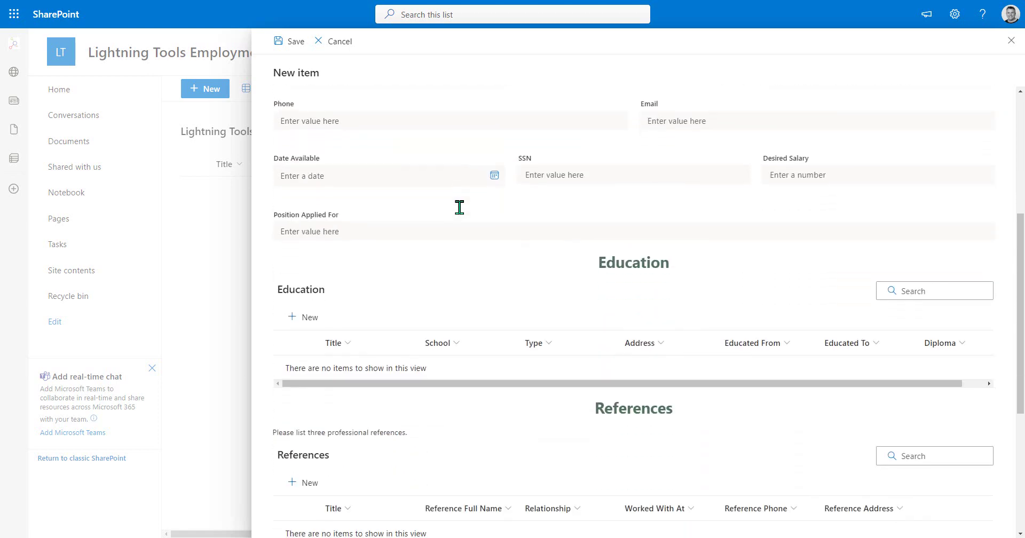
scroll(487, 335, down, 5)
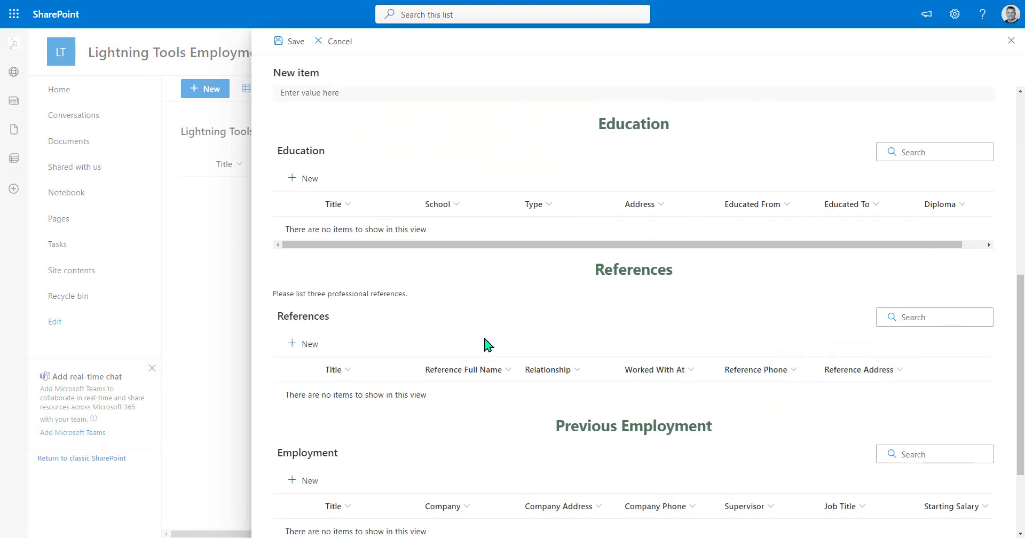
click(289, 46)
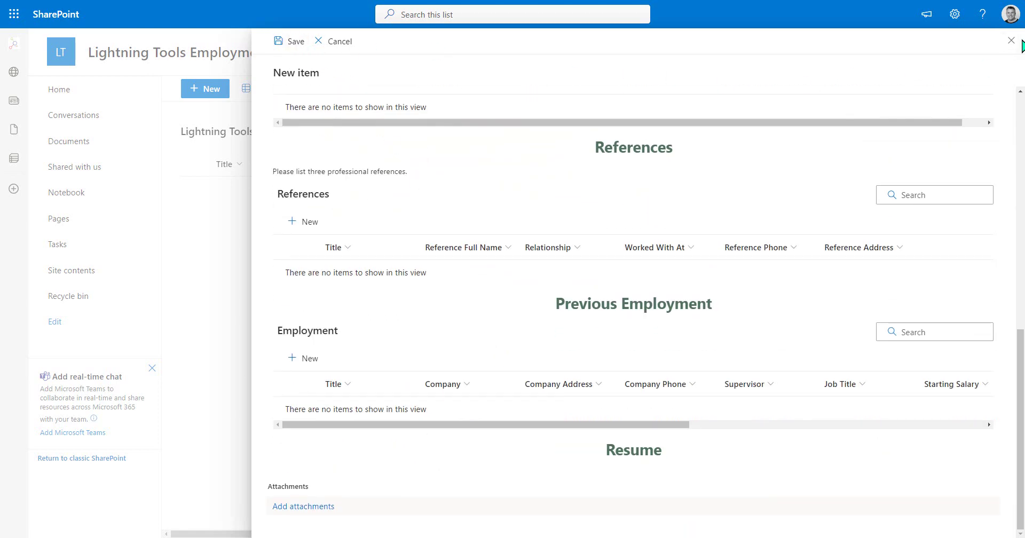